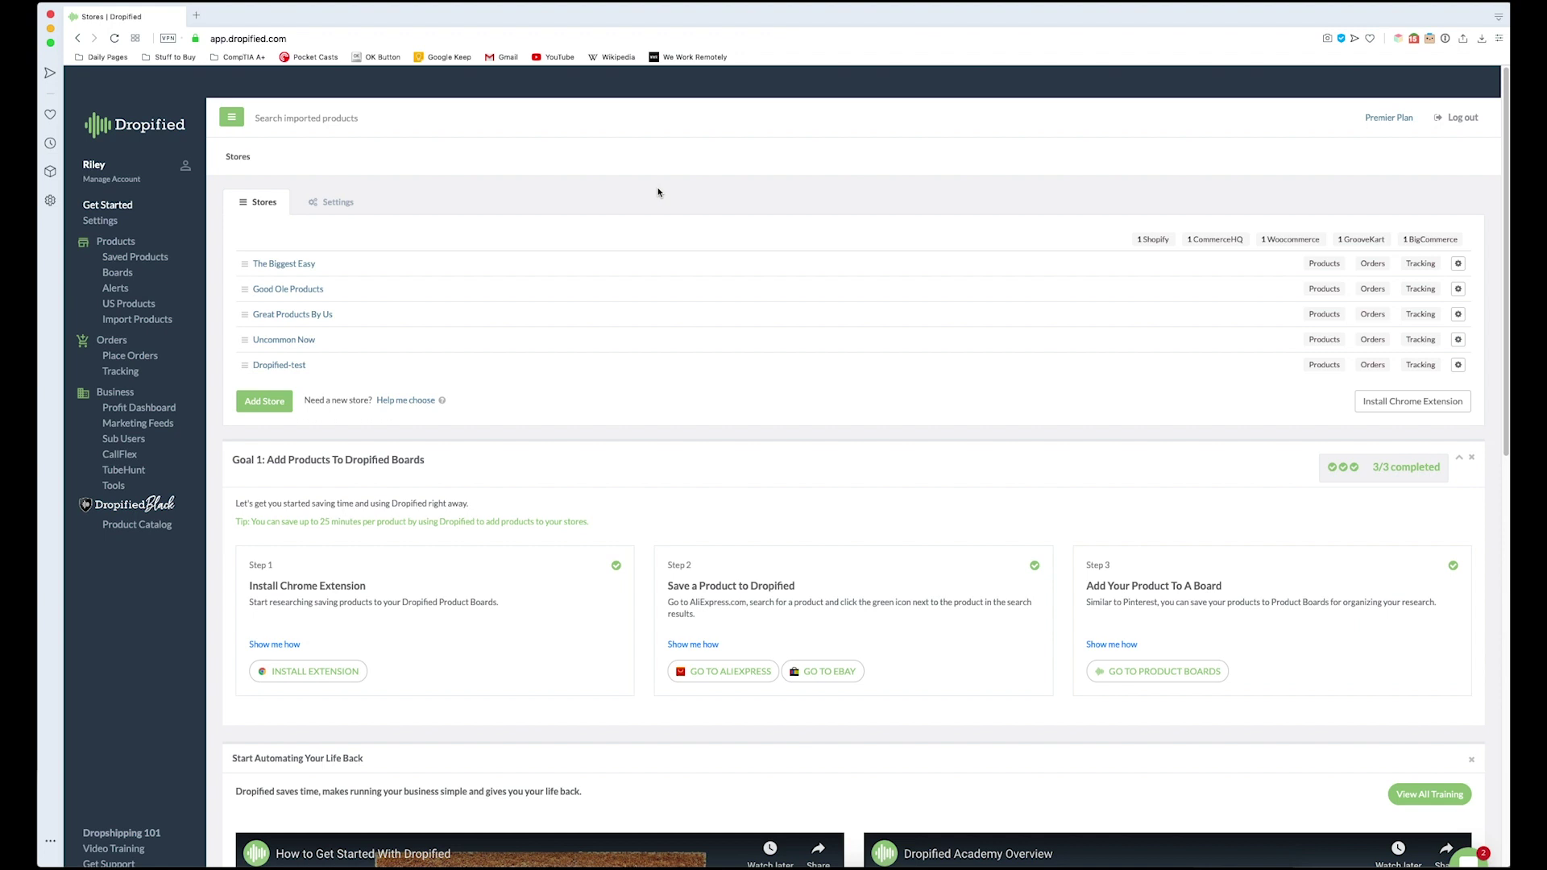
# Open the account settings and go to the Orders section
pyautogui.scroll(-1, 672, 210)
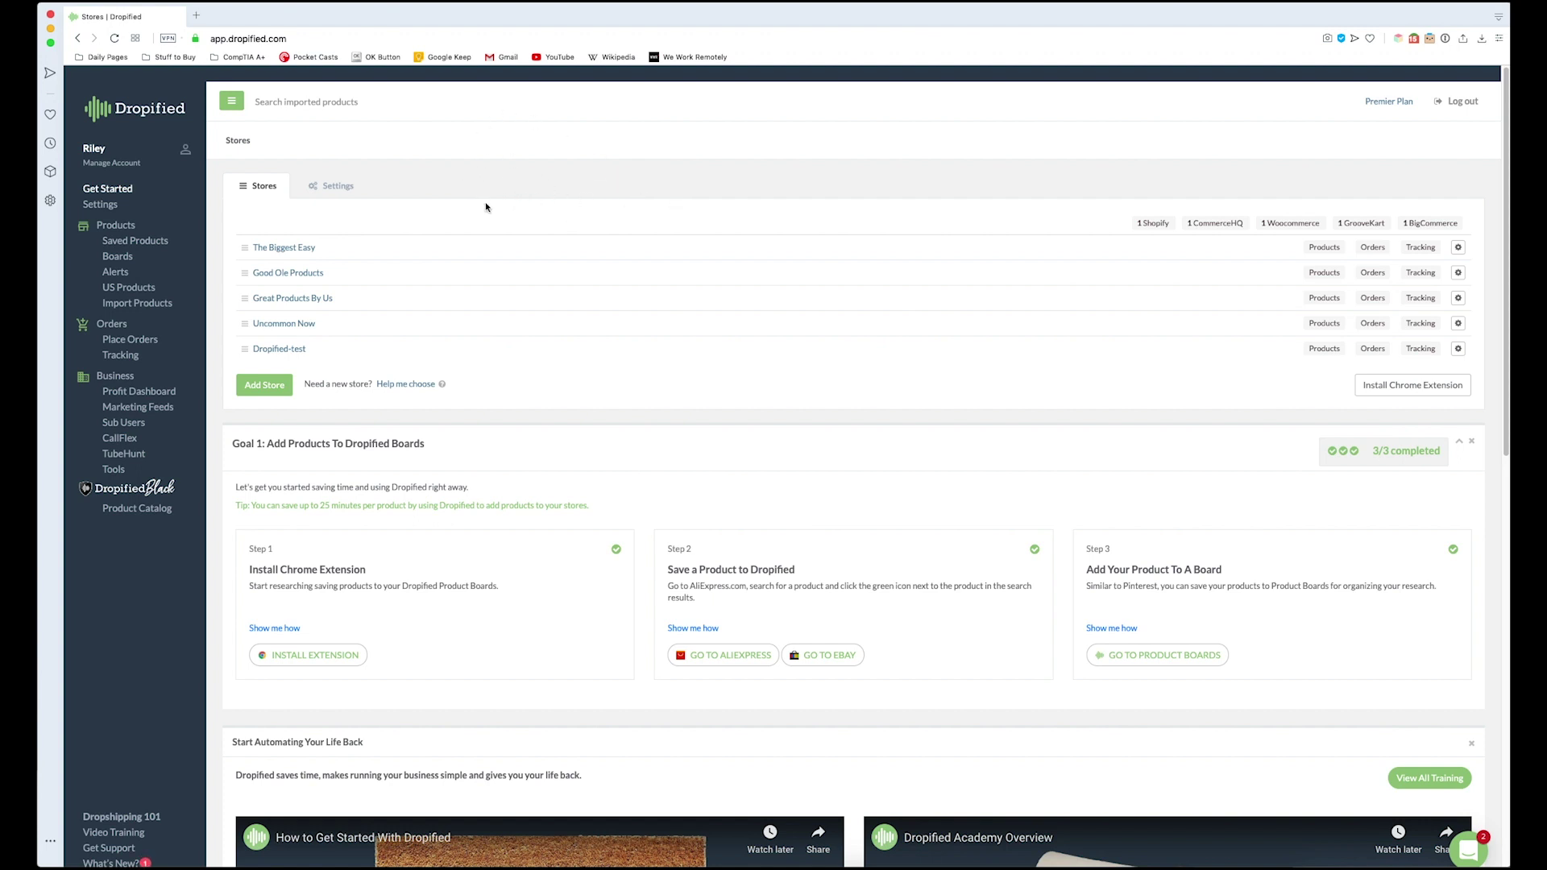
pyautogui.click(102, 204)
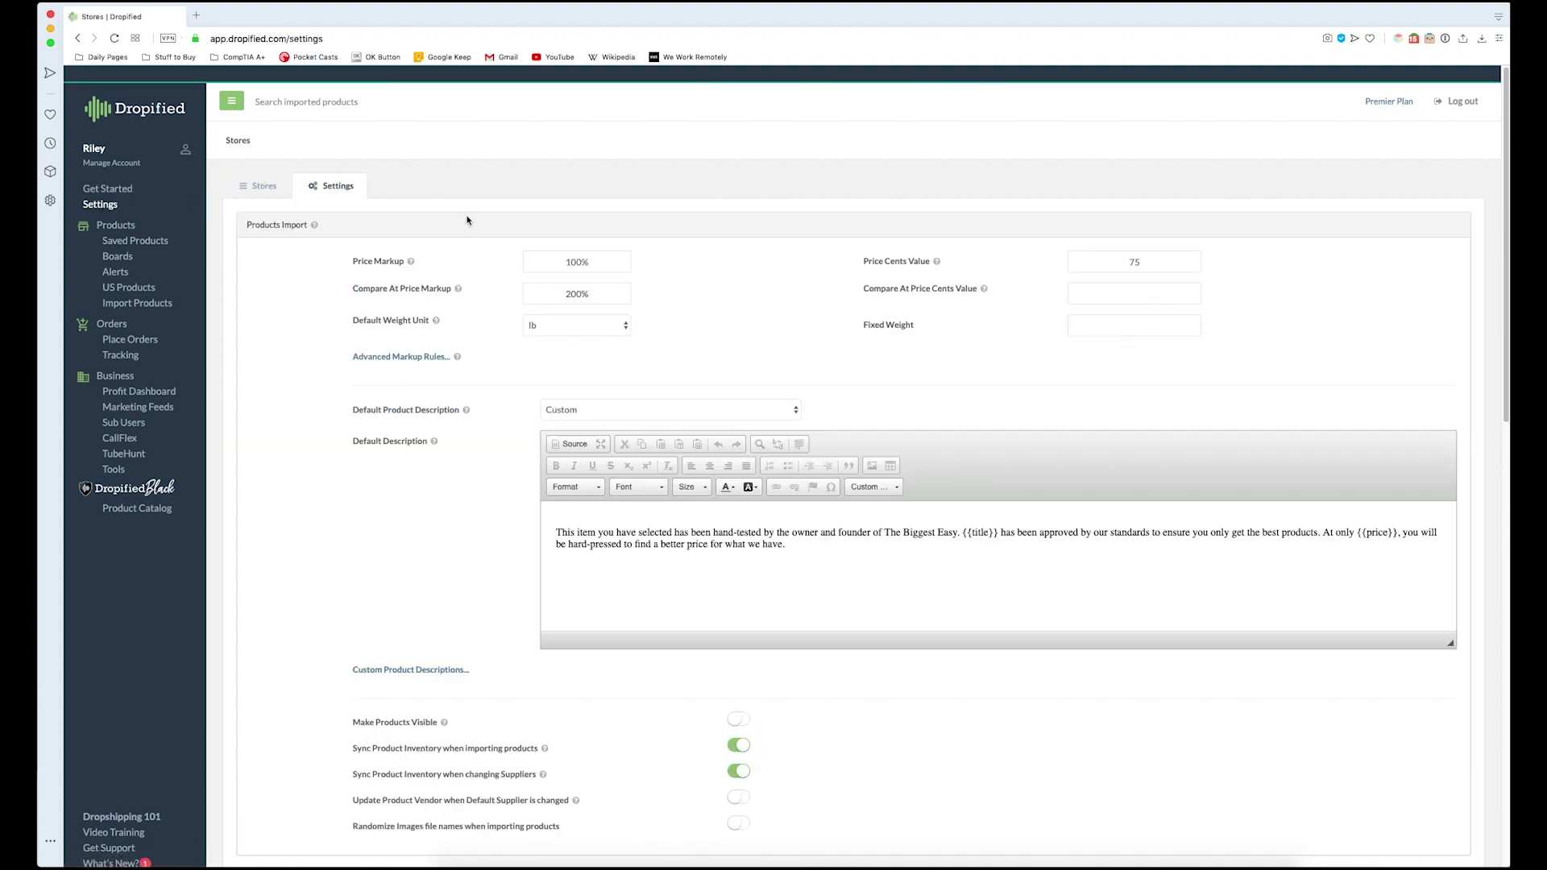
pyautogui.scroll(-10, 466, 219)
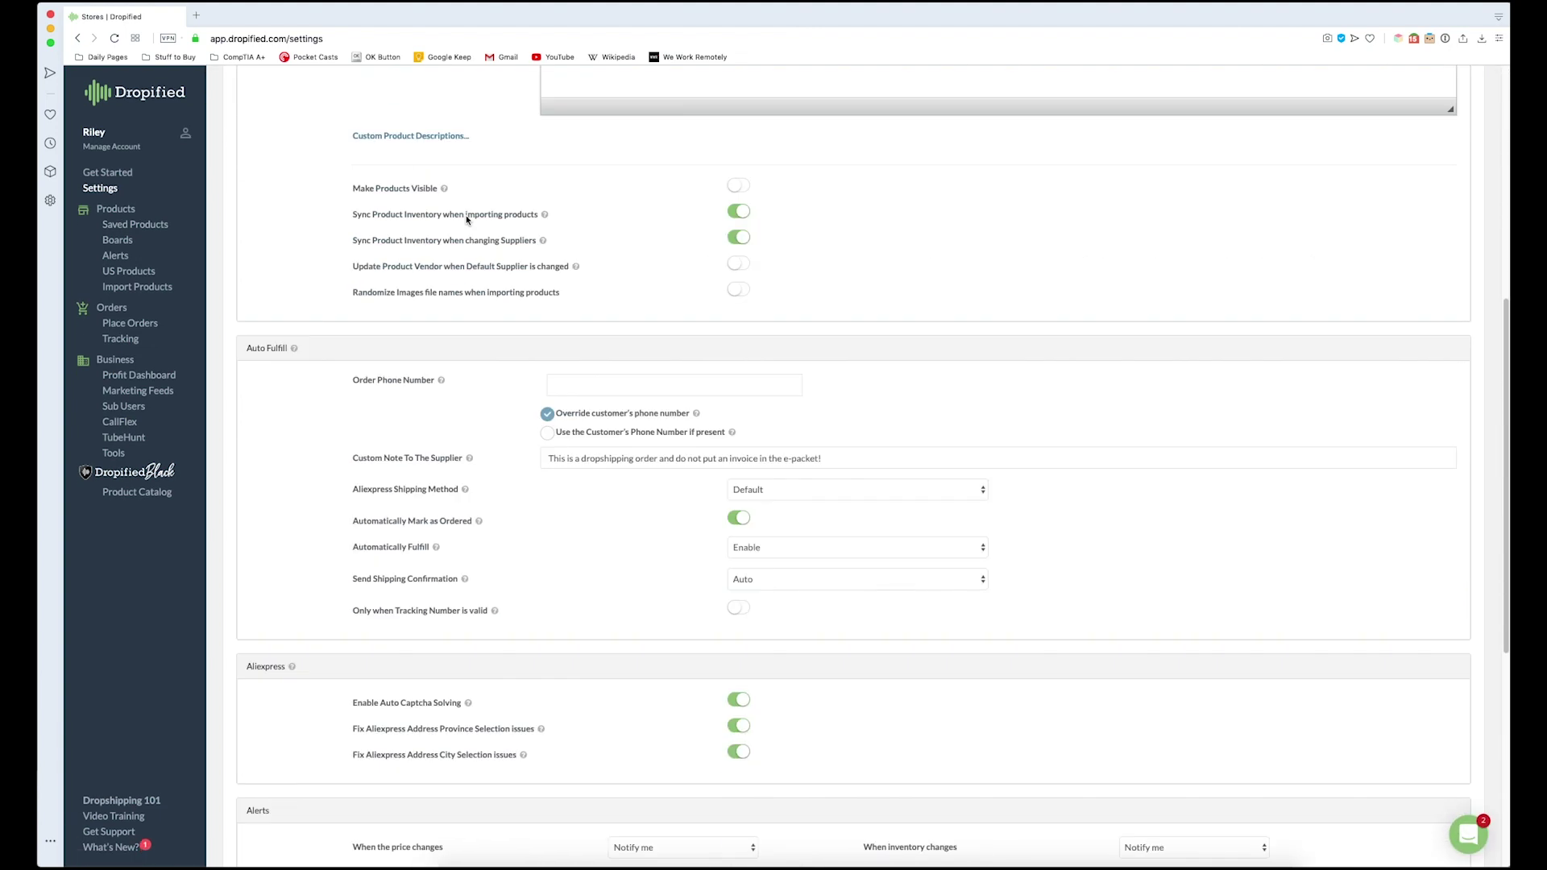
pyautogui.scroll(-9, 466, 215)
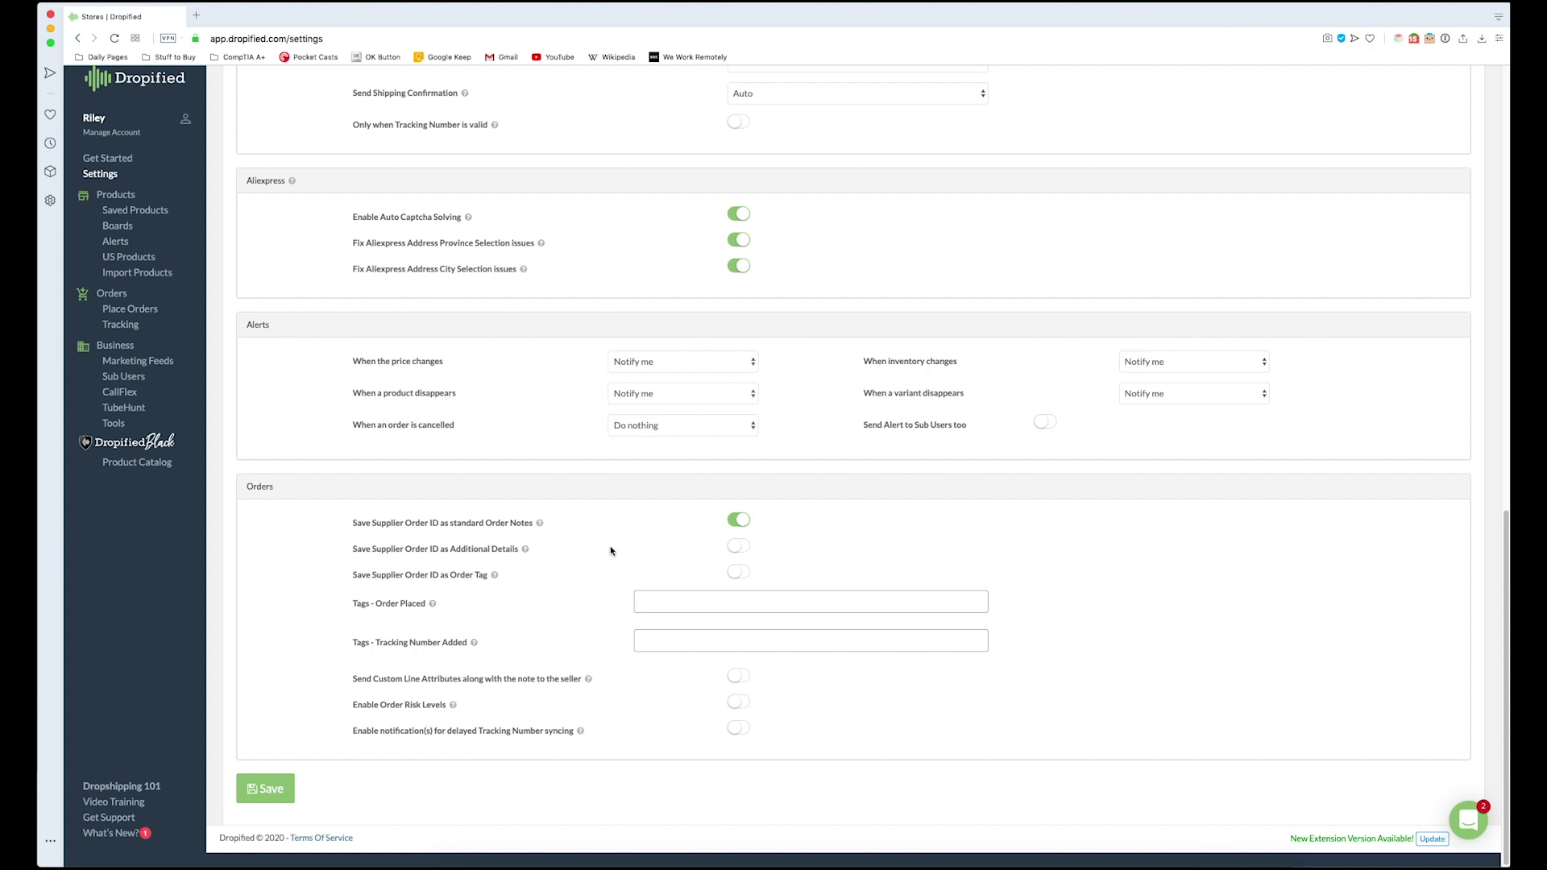
# Turn off saving the supplier order ID as standard order notes, and briefly try the additional details option
pyautogui.moveTo(370, 526); pyautogui.dragTo(441, 525)
pyautogui.click(574, 546)
pyautogui.click(583, 545)
pyautogui.click(691, 527)
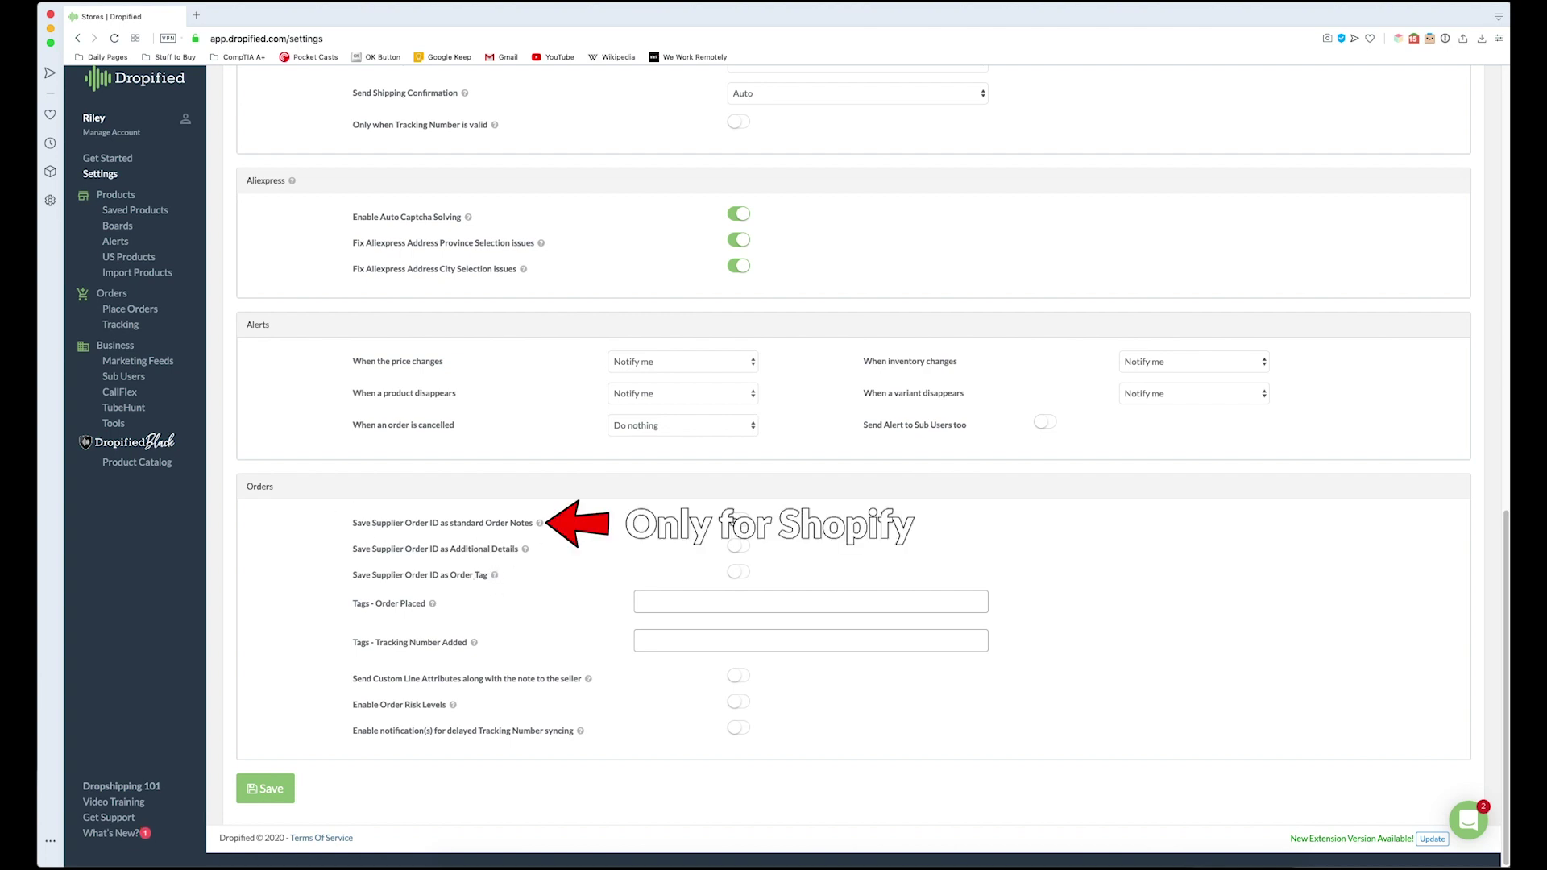
pyautogui.click(735, 521)
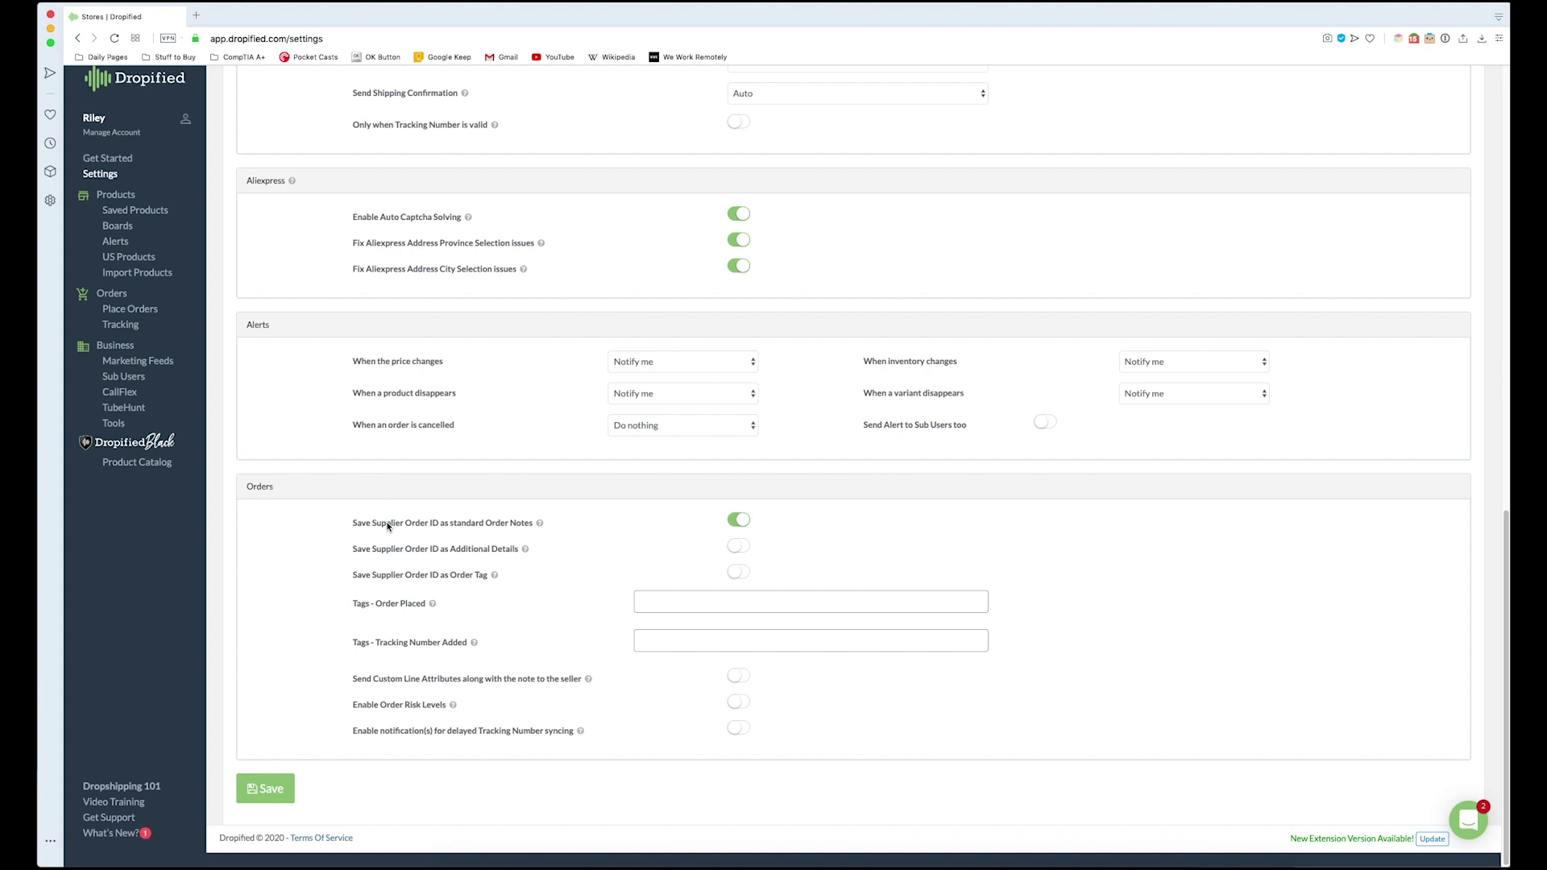
pyautogui.moveTo(372, 526); pyautogui.dragTo(442, 525)
pyautogui.click(433, 509)
pyautogui.moveTo(506, 528)
pyautogui.click(735, 522)
pyautogui.click(740, 547)
pyautogui.click(740, 547)
# Enable saving the supplier order ID as an order tag and add "Order Placed" as the tag for placed orders
pyautogui.moveTo(494, 576)
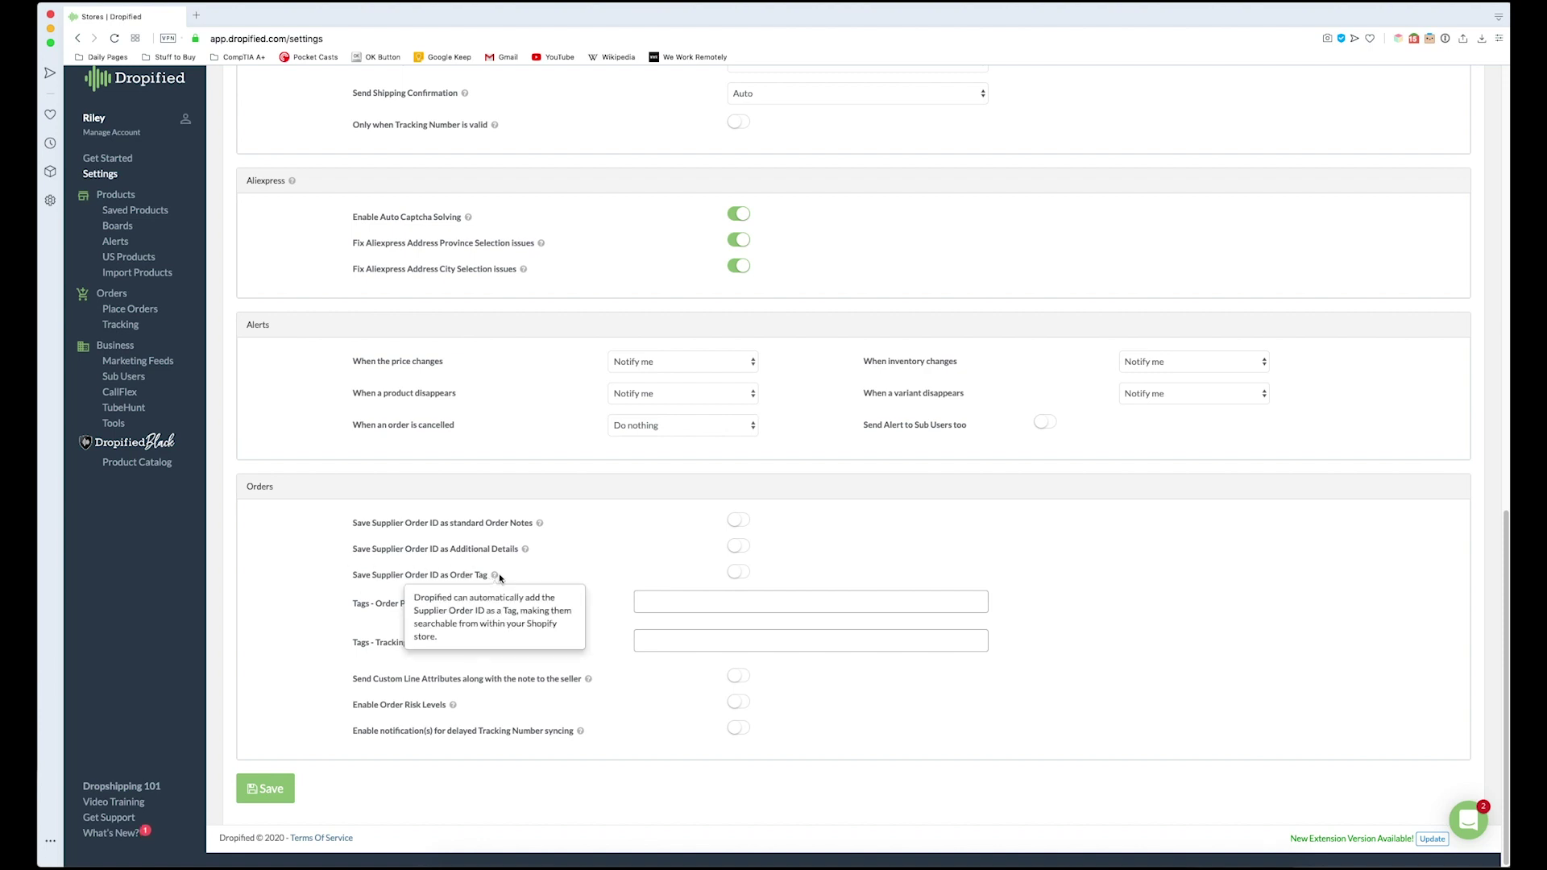
pyautogui.click(568, 576)
pyautogui.click(558, 580)
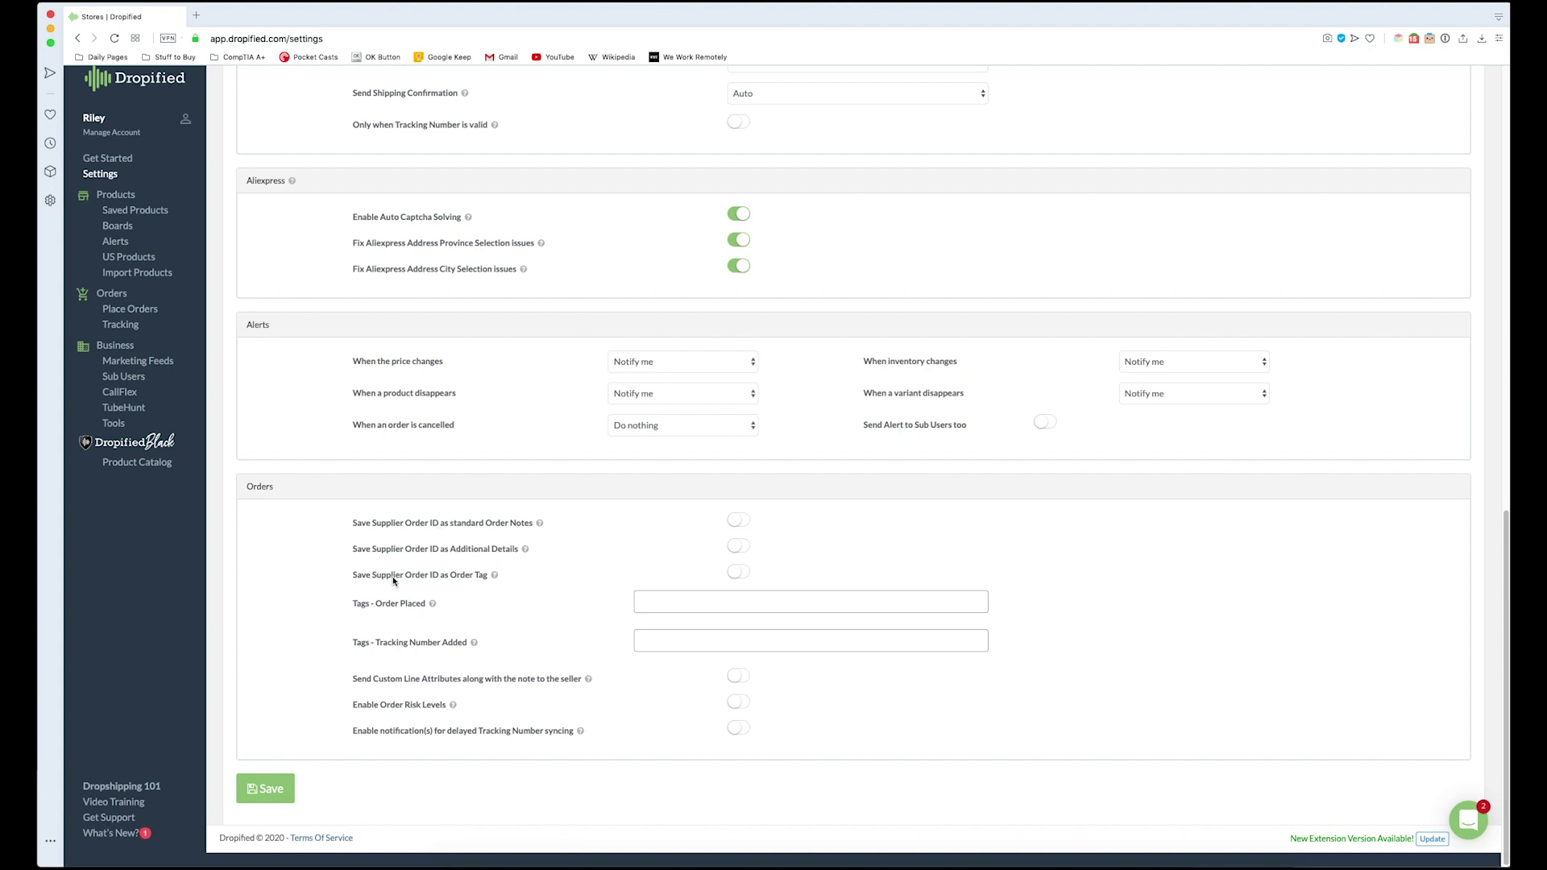
pyautogui.click(741, 573)
pyautogui.write('Order Placed')
# Add "Tracking Added" as the tag for orders whose tracking number has been added
pyautogui.click(715, 642)
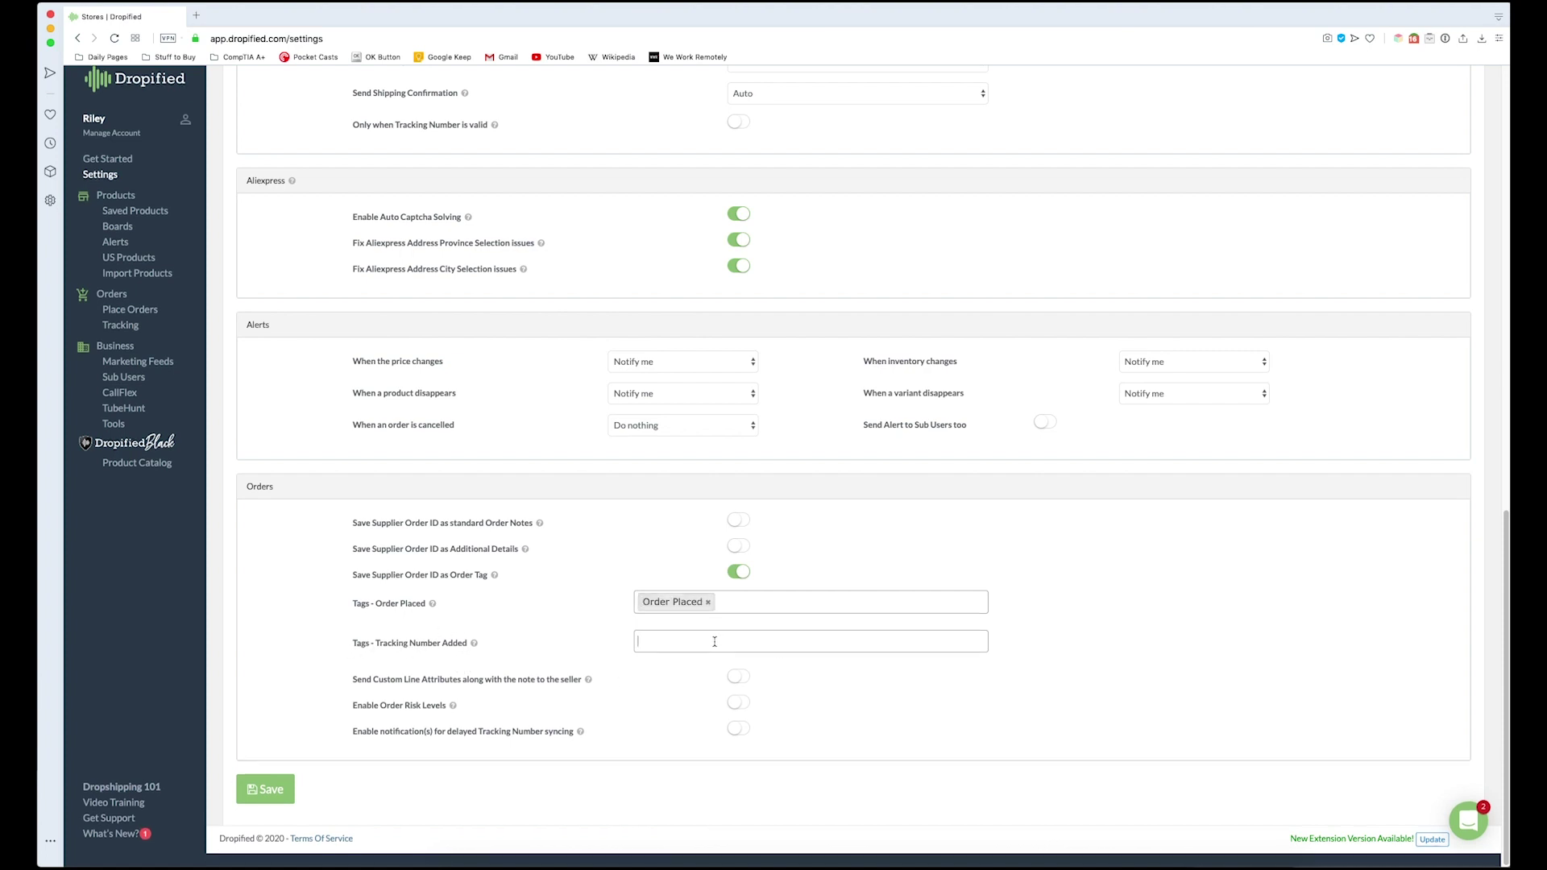
pyautogui.write('Tracking Added')
pyautogui.press('Return')
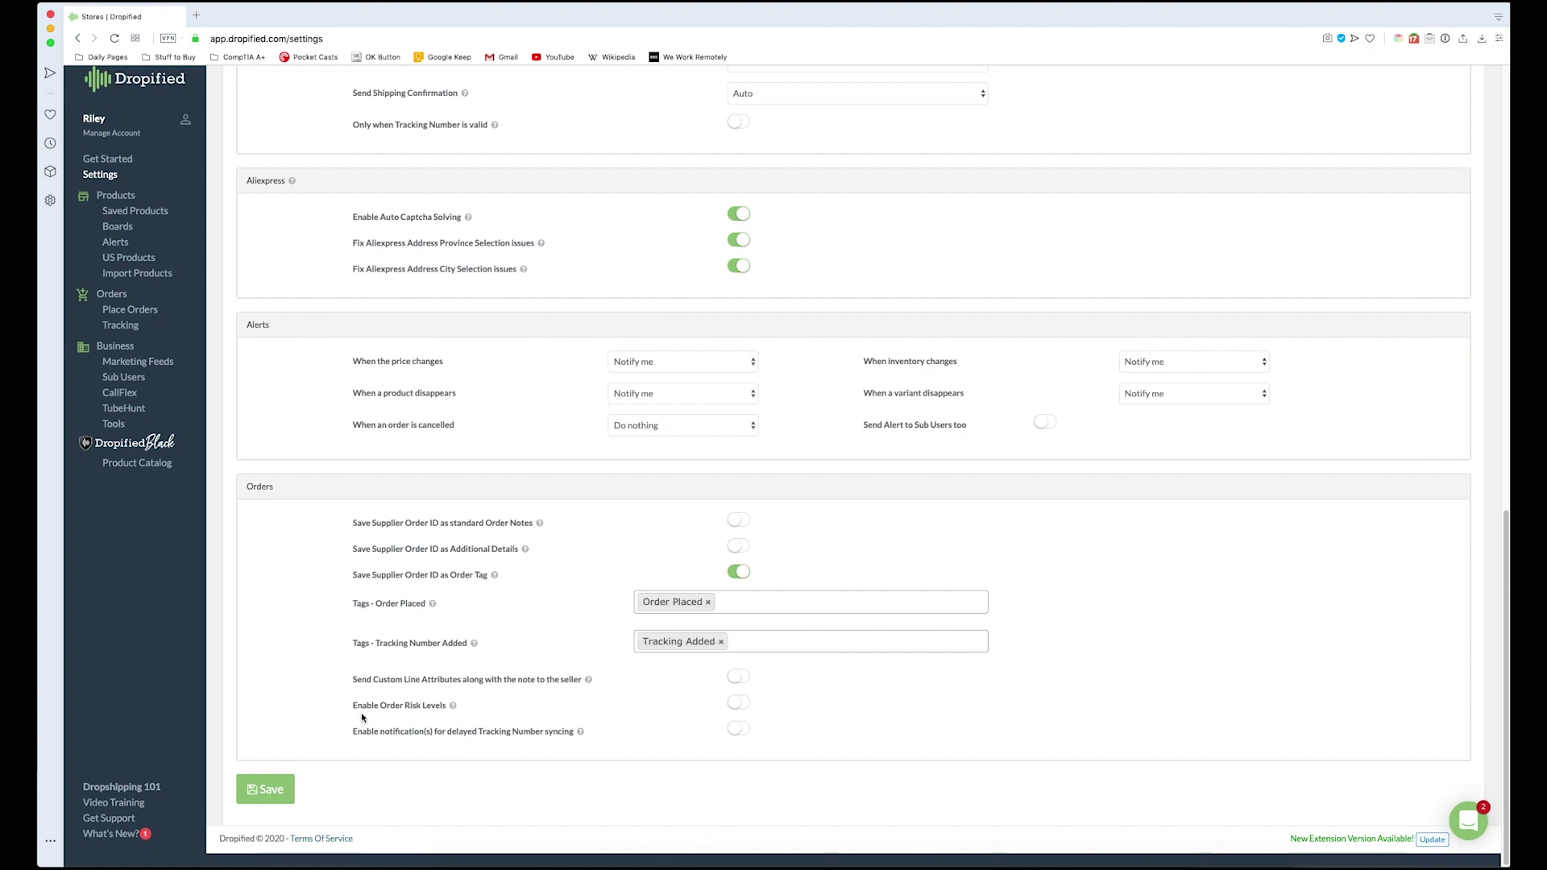
# Try the order risk levels option, switching it on and back off, and read its explanation
pyautogui.moveTo(453, 706)
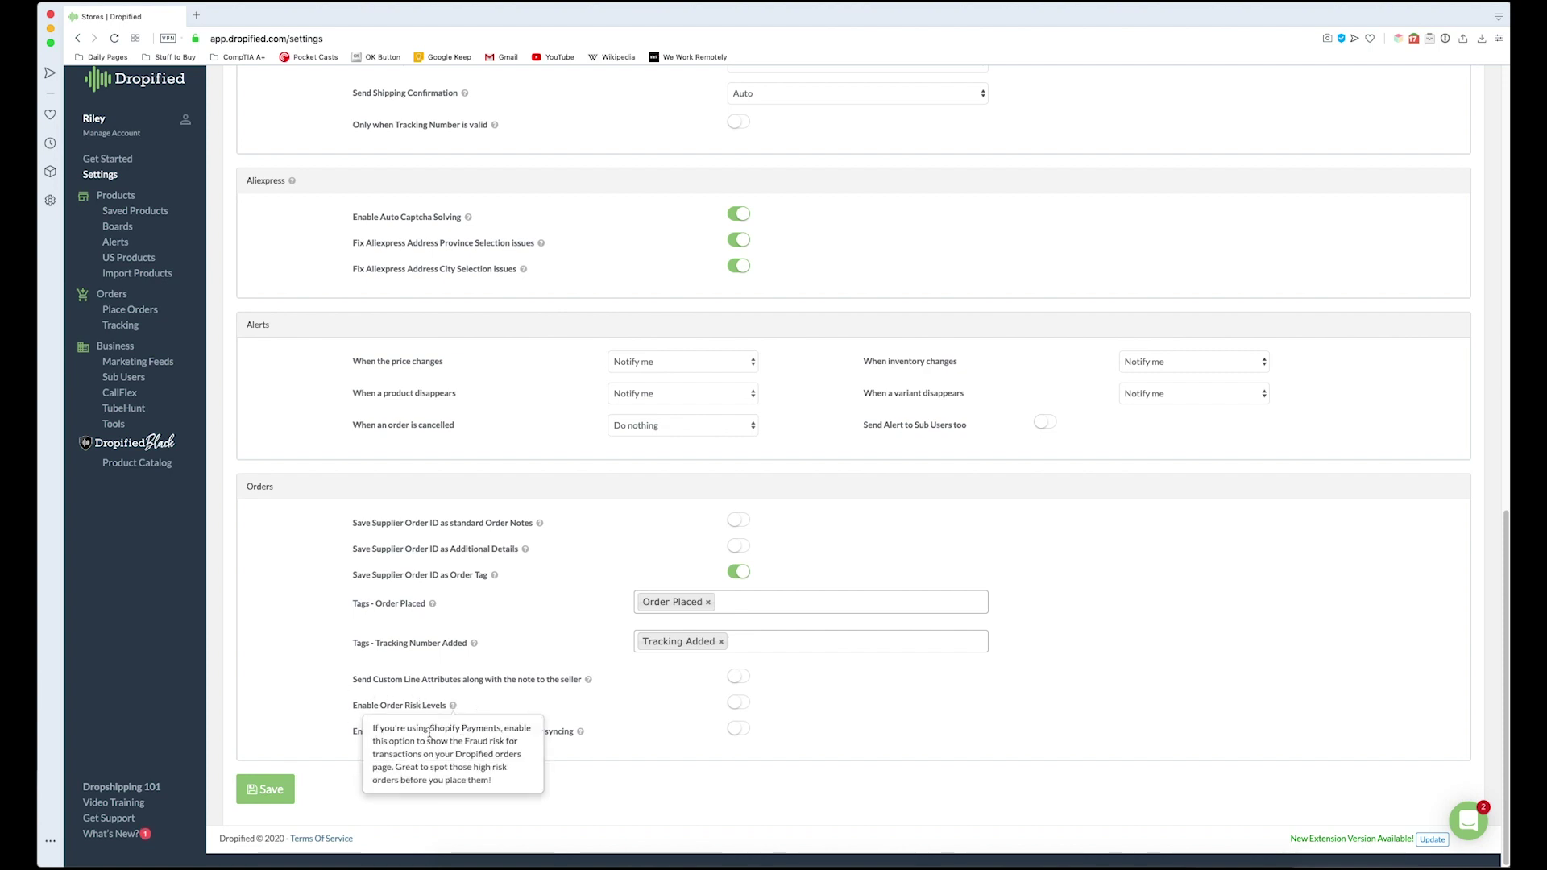
pyautogui.click(495, 703)
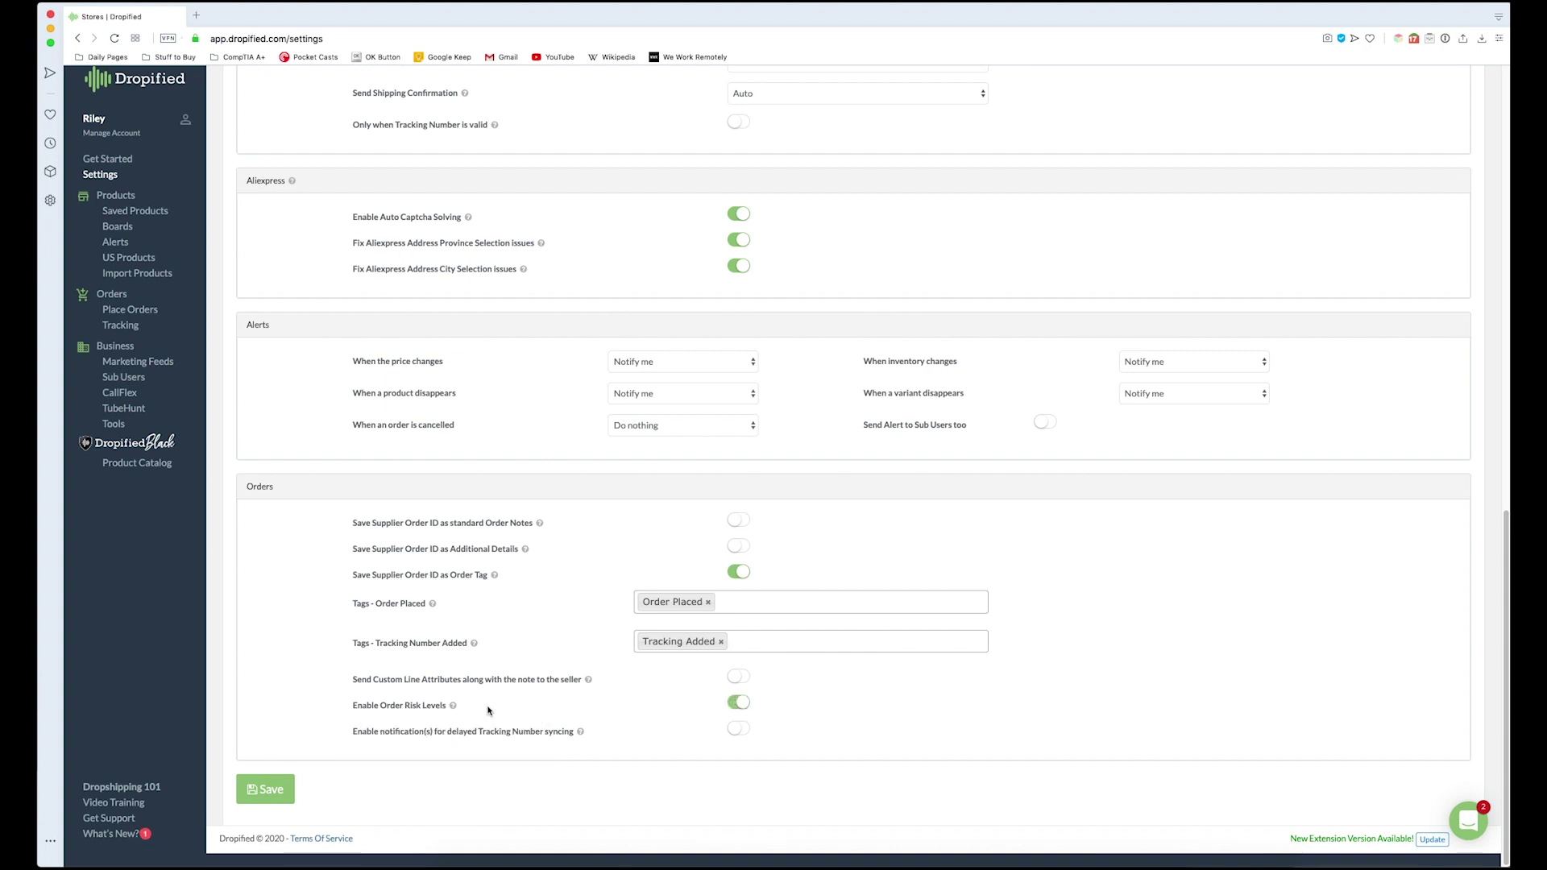
pyautogui.click(488, 710)
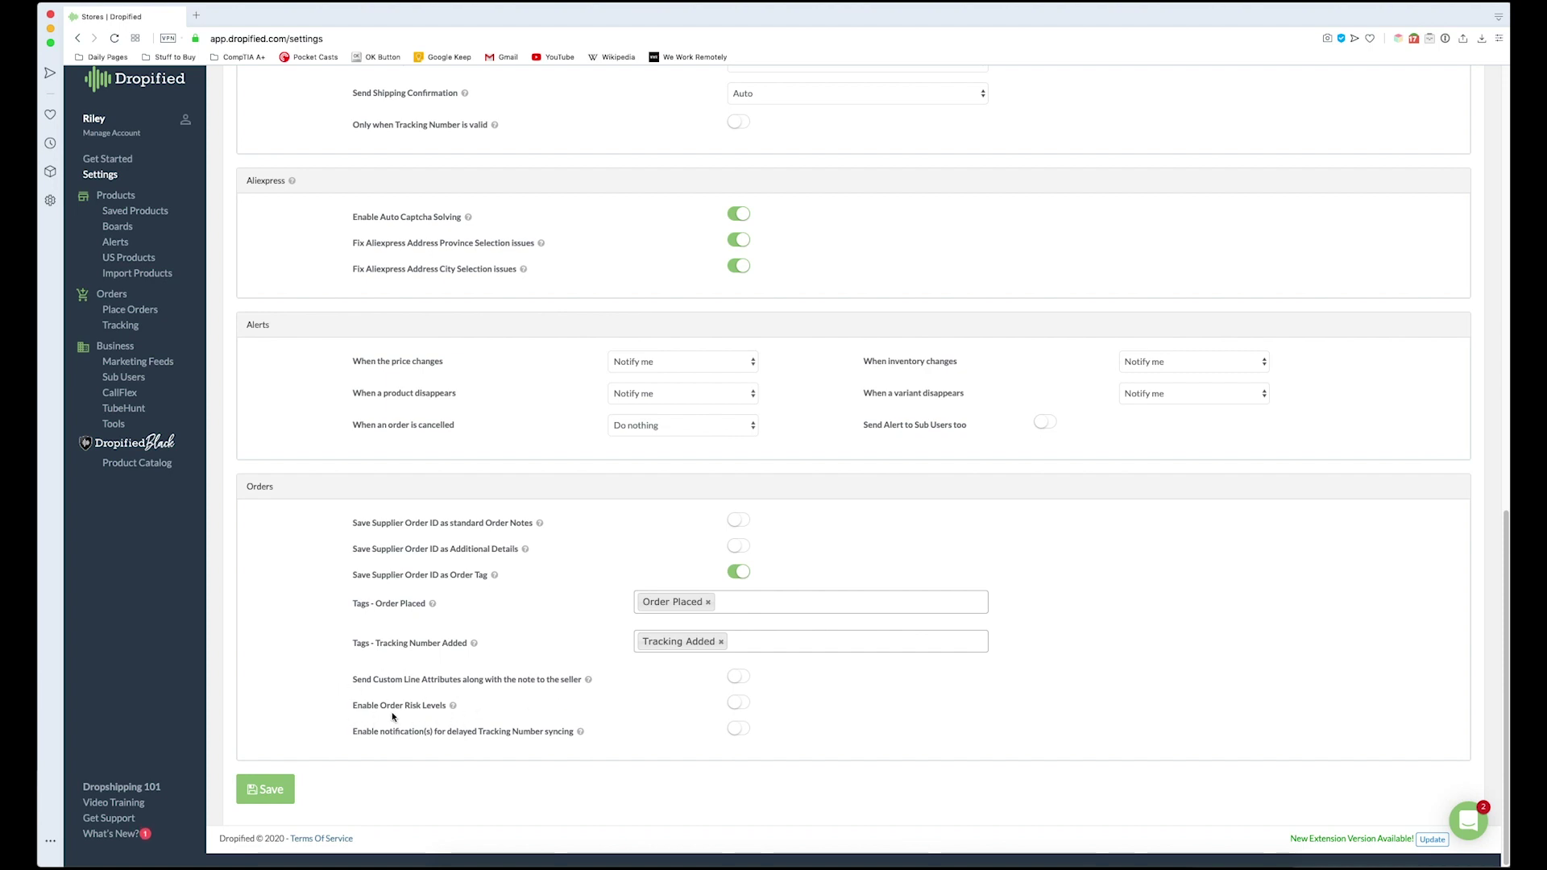
pyautogui.moveTo(453, 706)
# Try notifications for delayed tracking number syncing after 5 days, with tracking page highlighting and email notification
pyautogui.scroll(1, 419, 733)
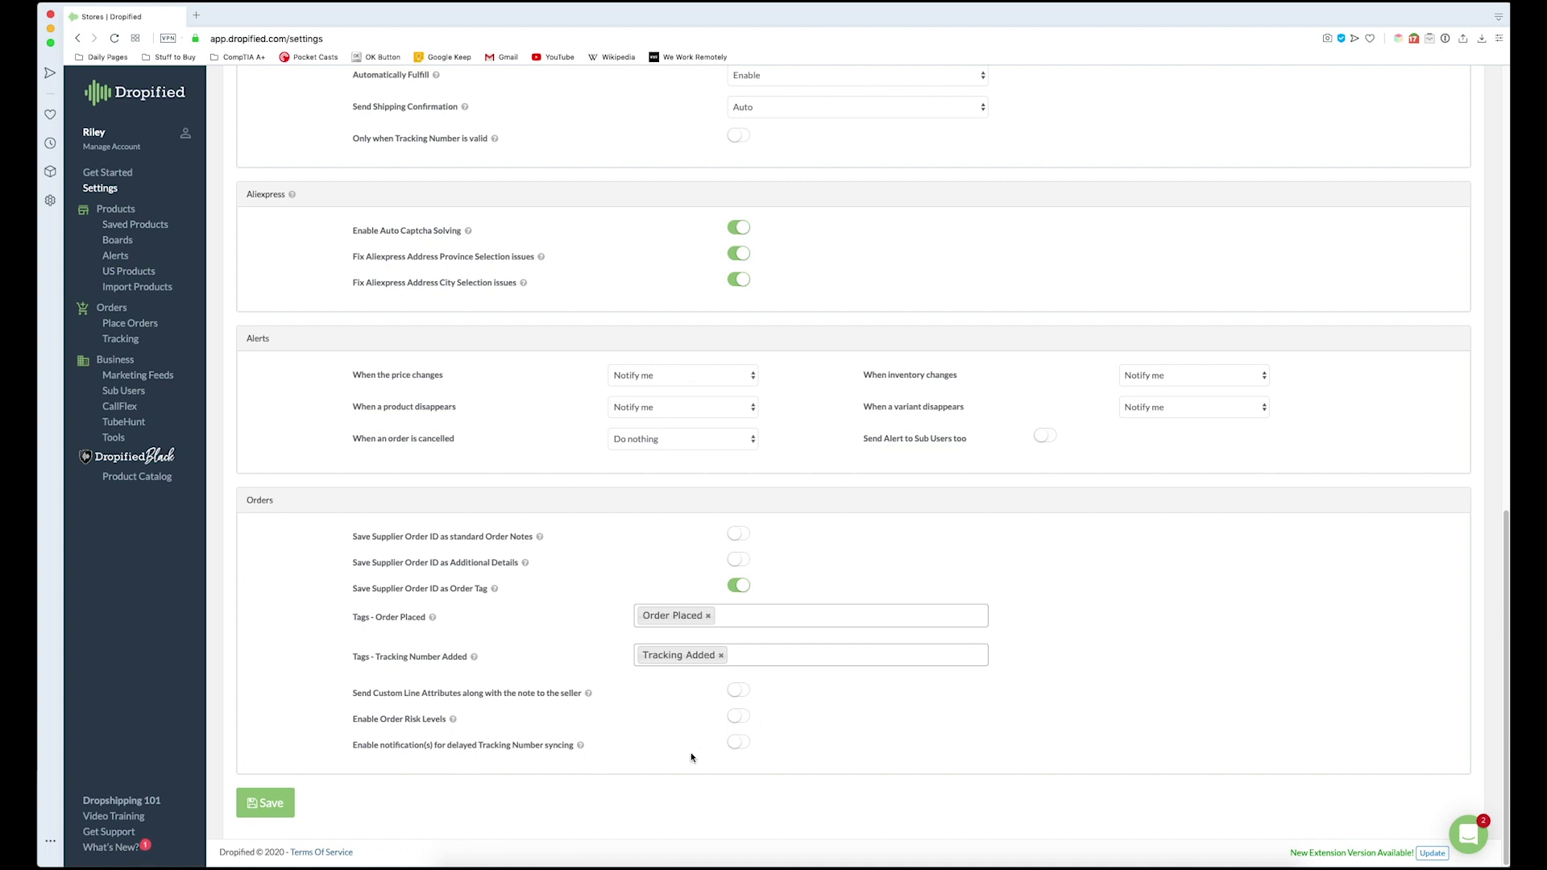
pyautogui.click(738, 741)
pyautogui.scroll(-2, 798, 702)
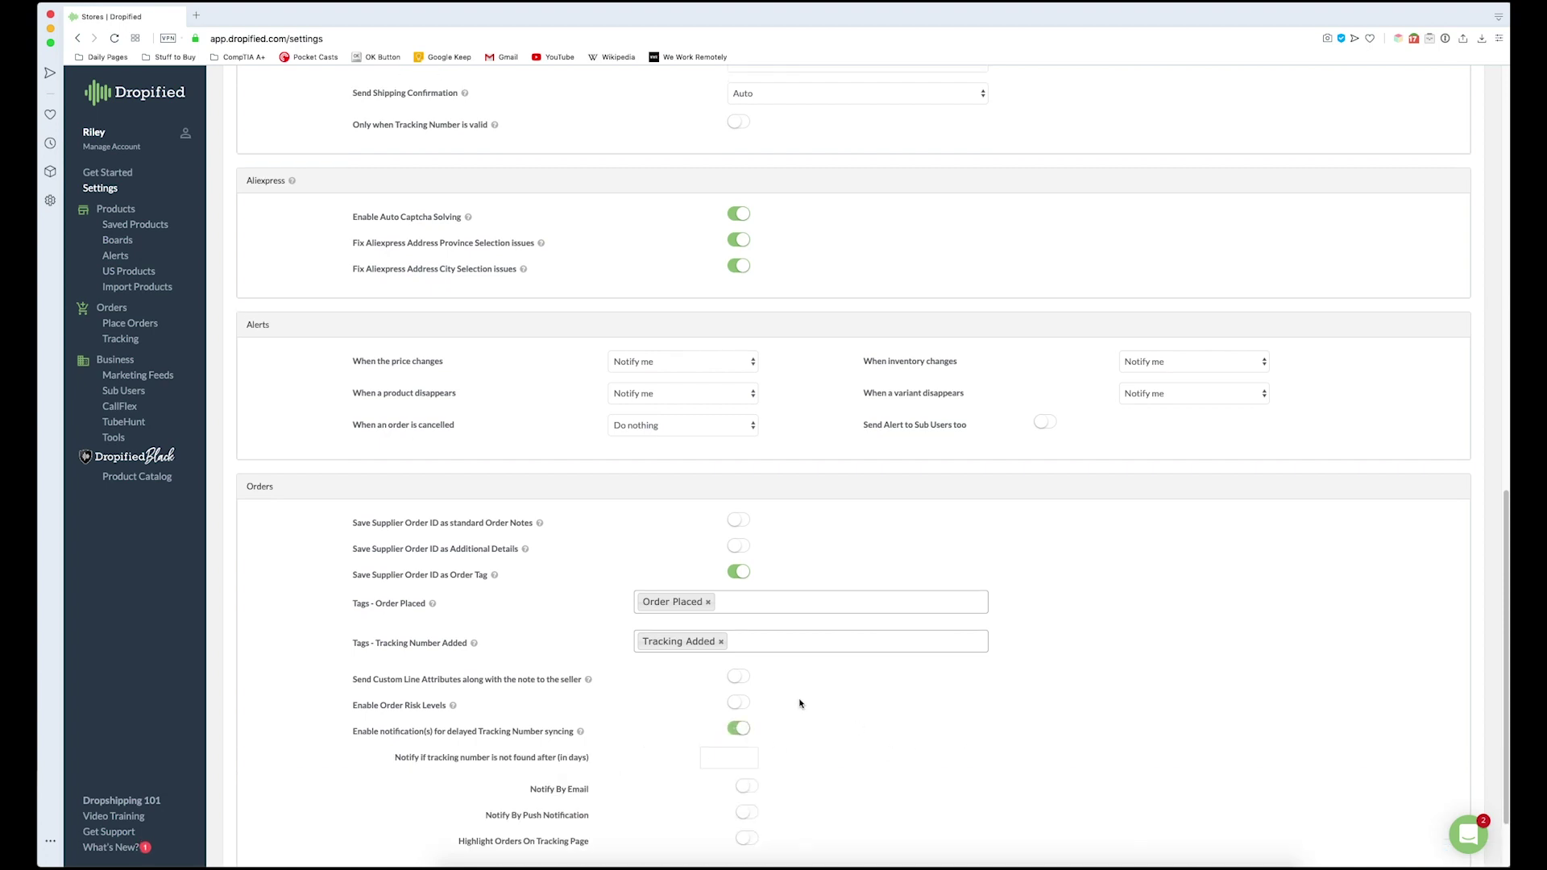
pyautogui.scroll(-2, 799, 702)
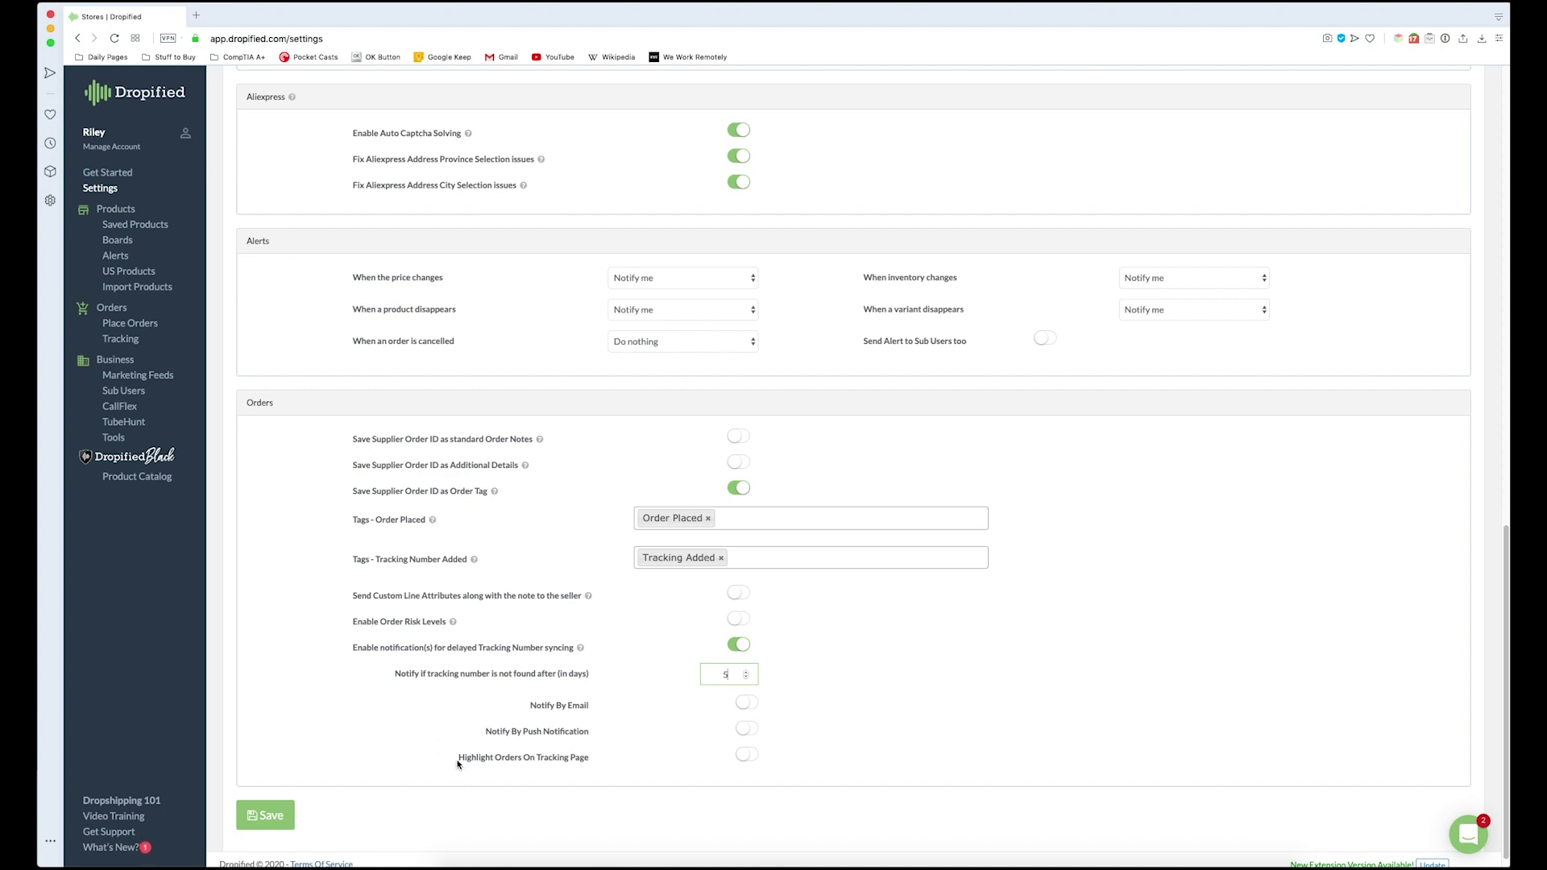
pyautogui.moveTo(458, 764); pyautogui.dragTo(591, 762)
pyautogui.click(599, 762)
pyautogui.click(747, 757)
pyautogui.click(747, 705)
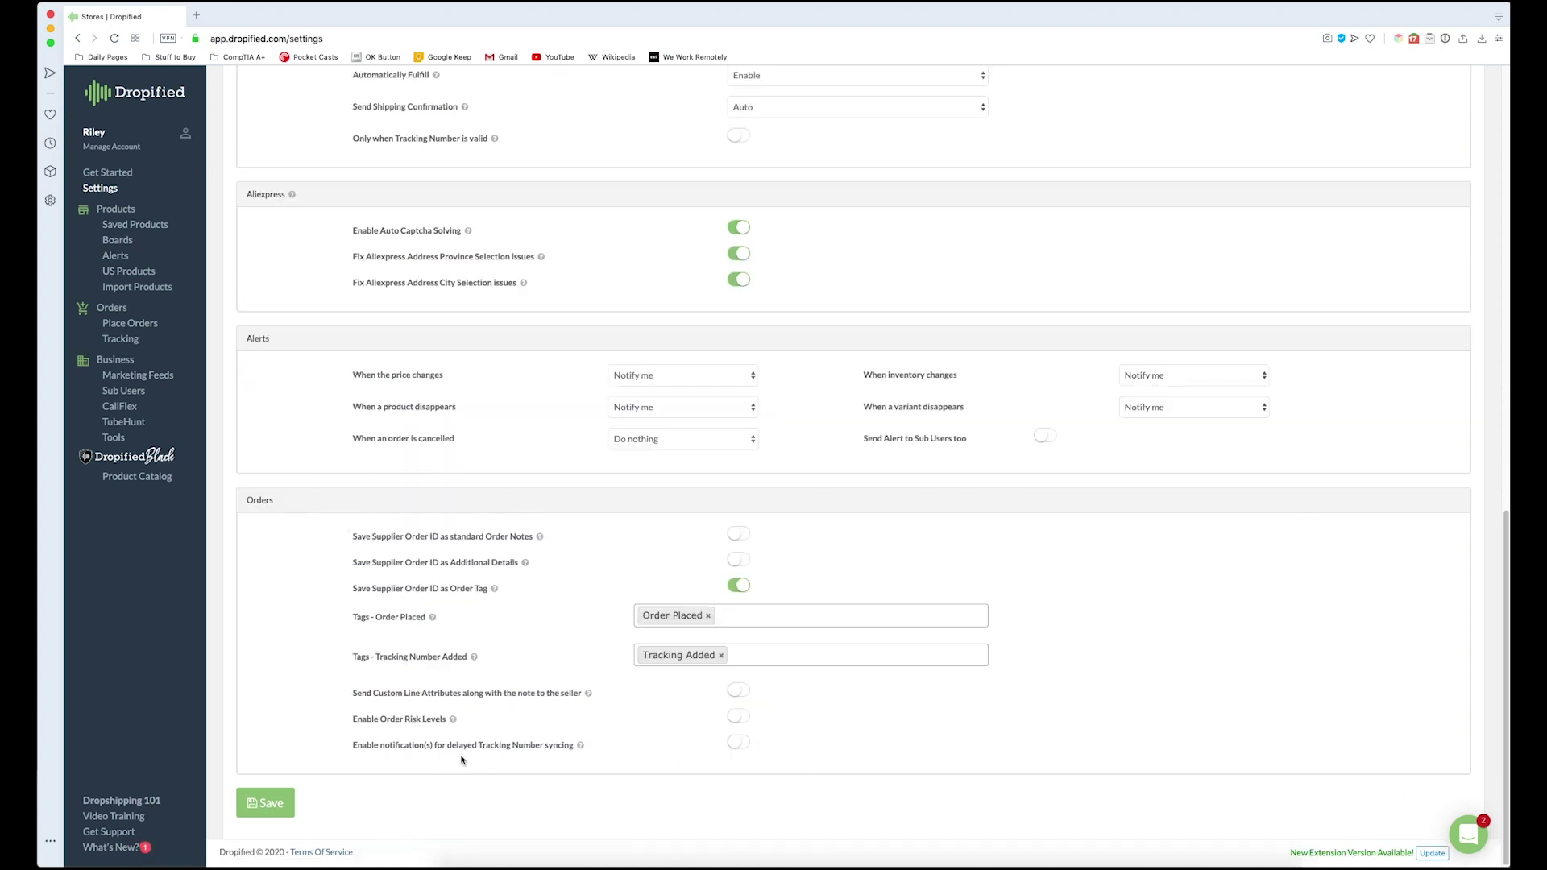
# Save the updated order settings
pyautogui.click(259, 808)
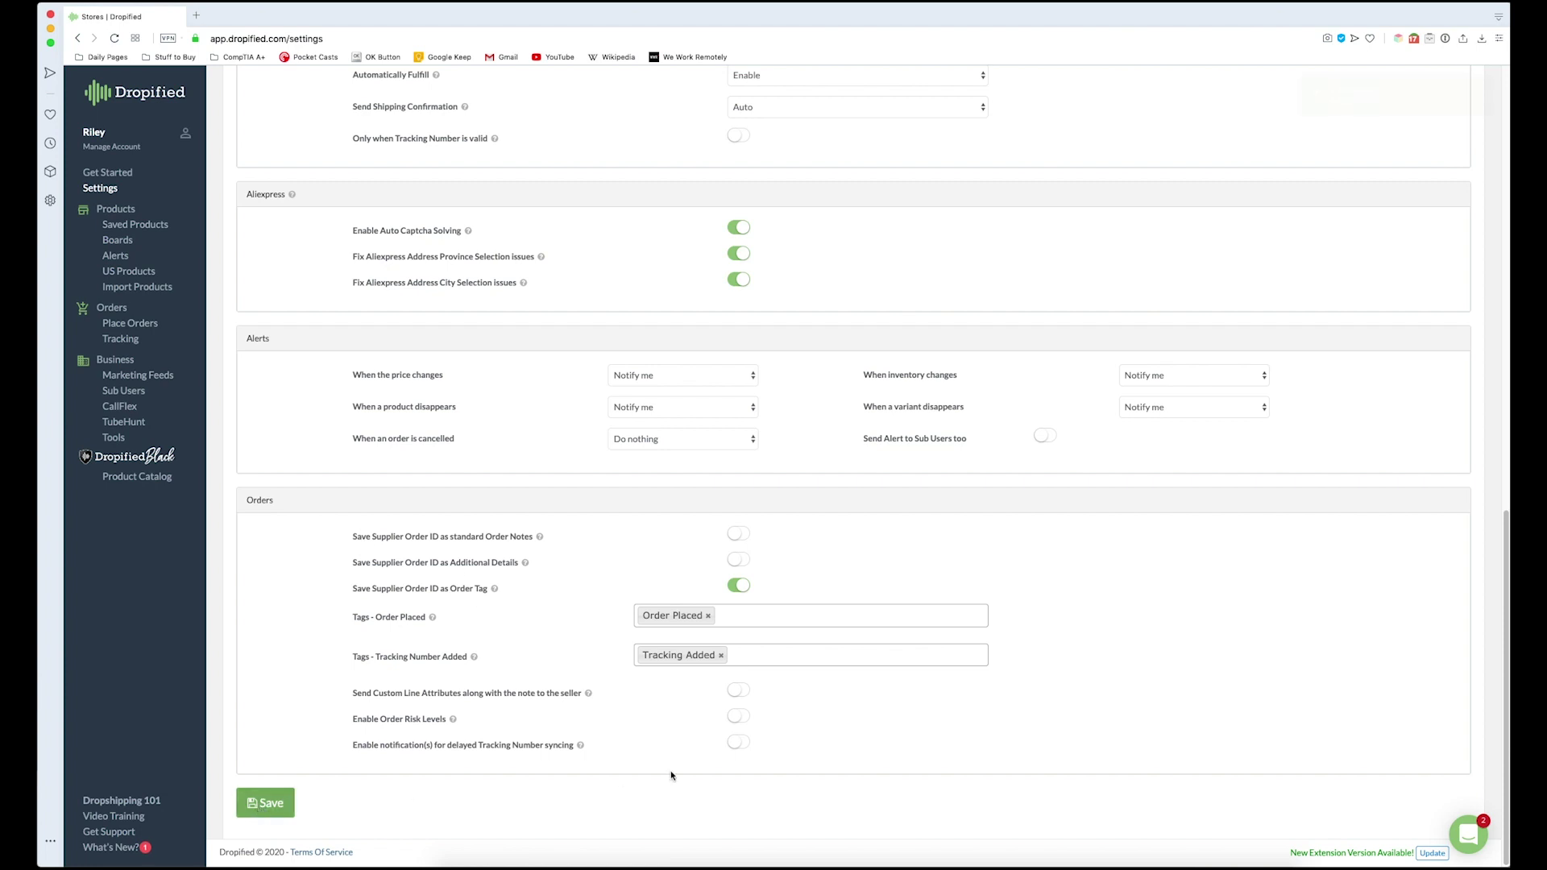